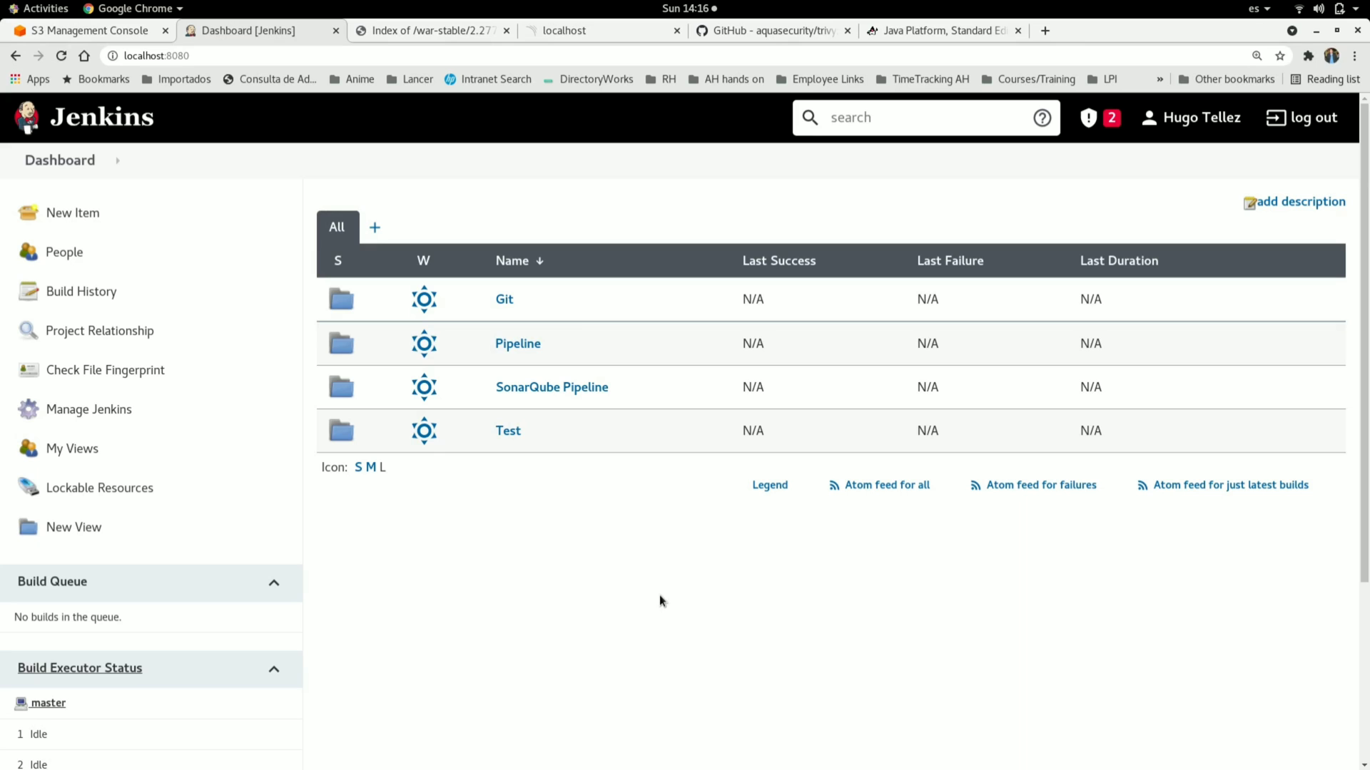
scroll(650, 561, "down", 5)
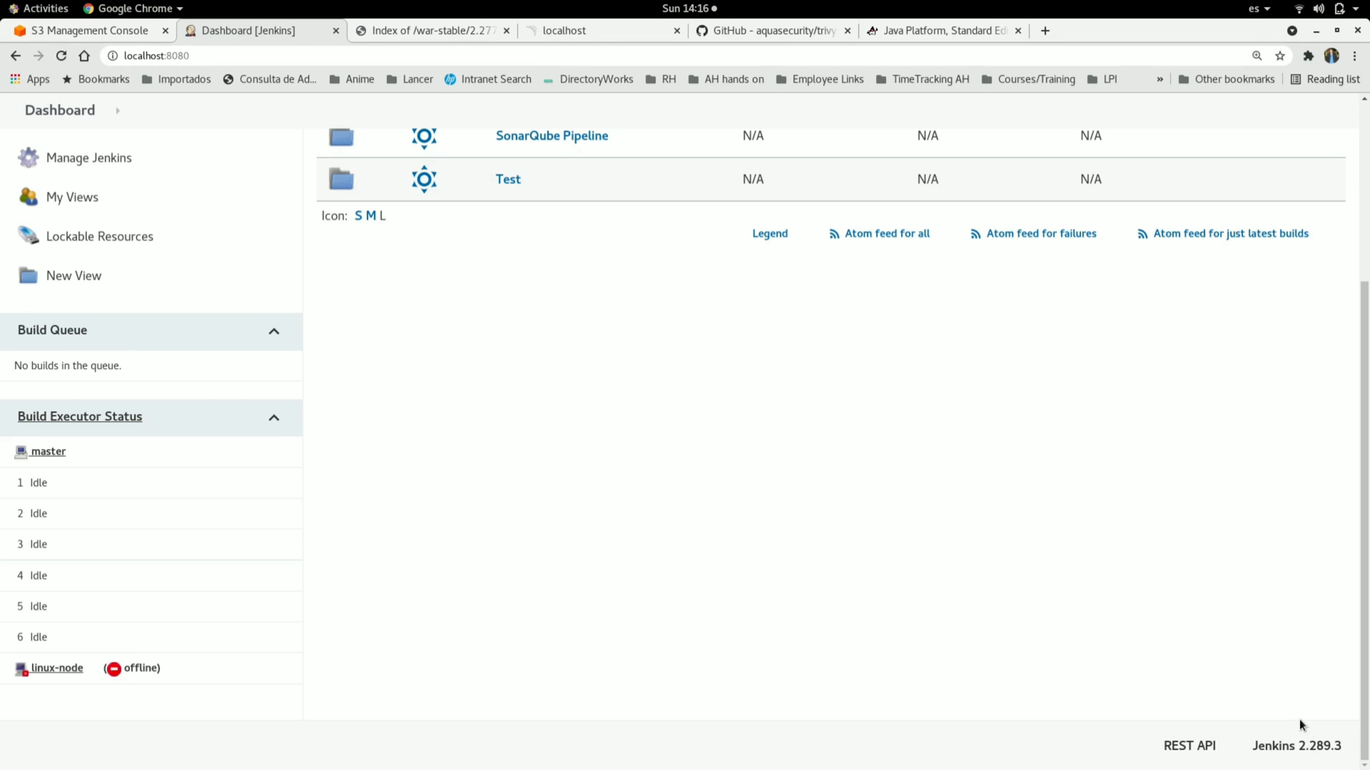
scroll(1024, 506, "up", 5)
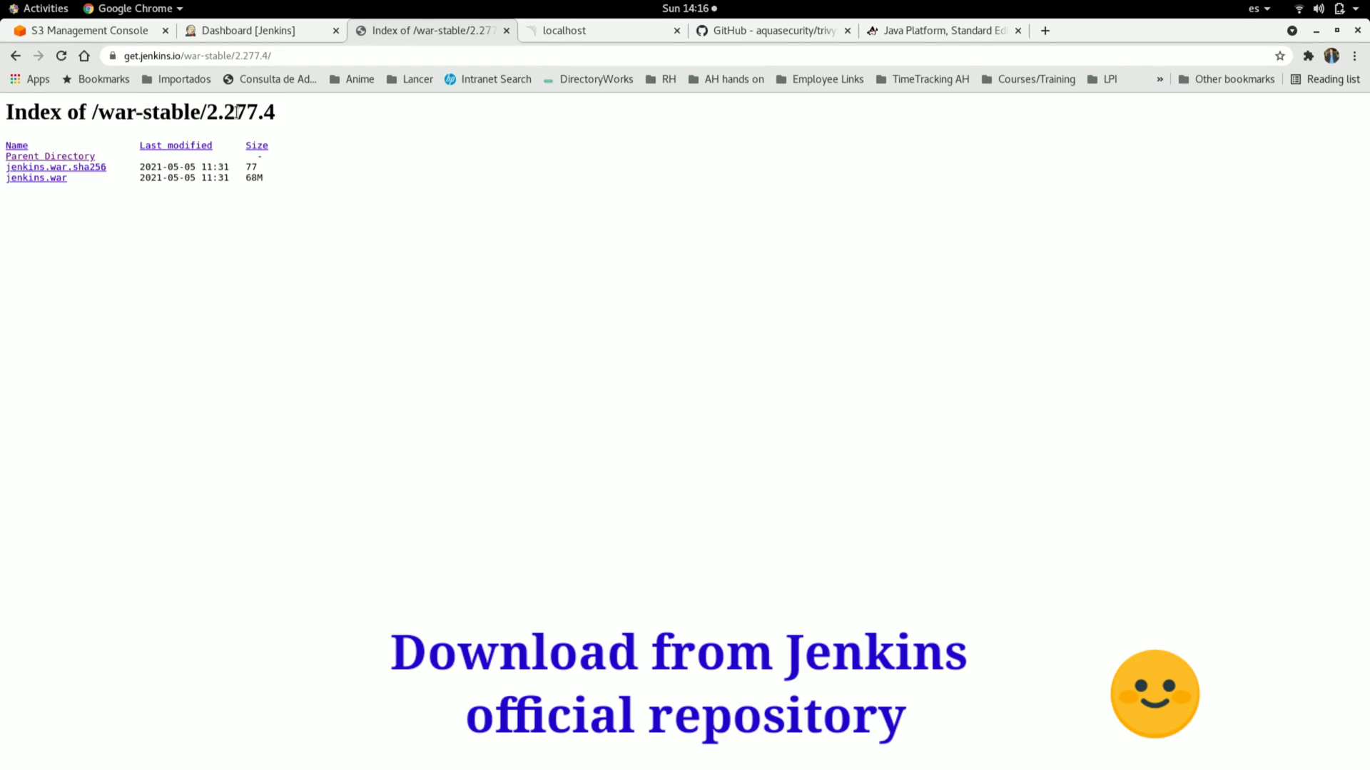
Step: Return to the 'Dashboard [Jenkins]' tab in Chrome
left_click(251, 30)
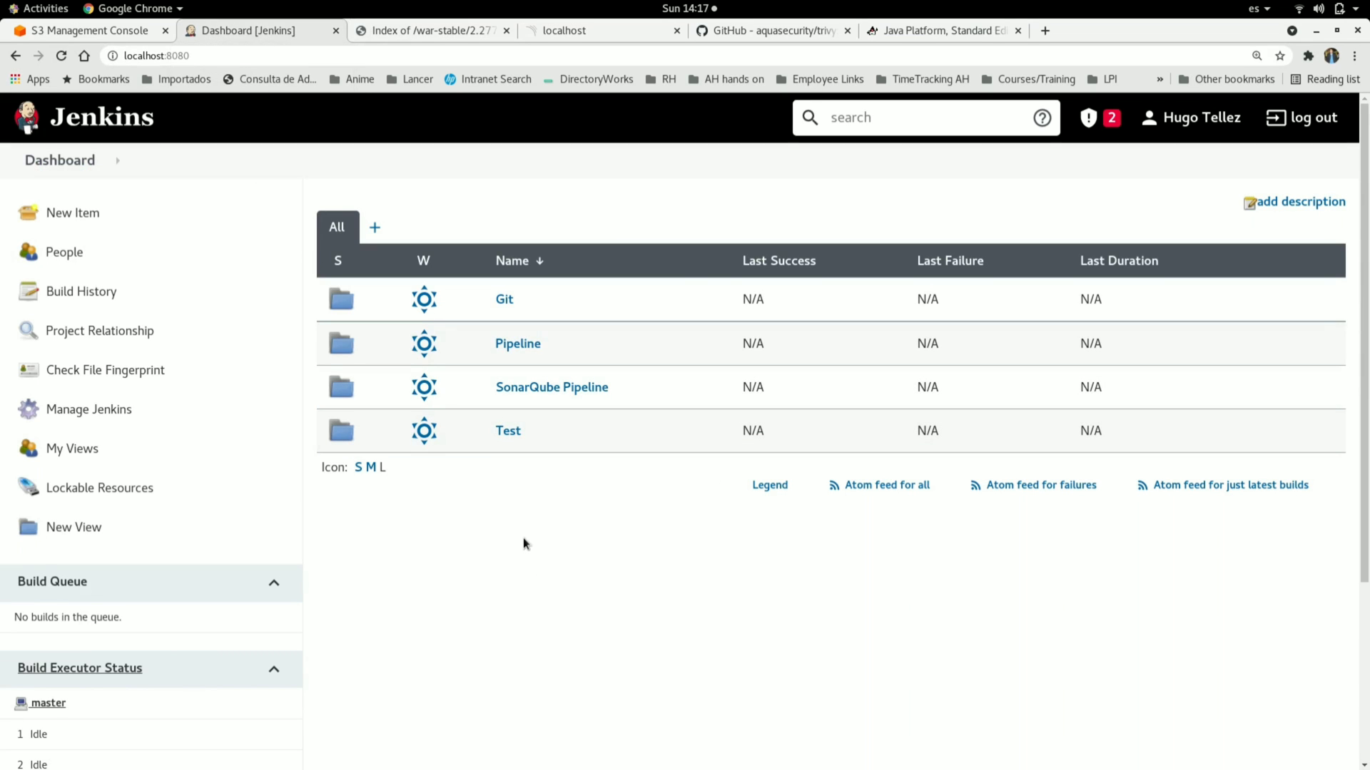
Step: Stop Jenkins with 'systemctl stop jenkins' and confirm localhost:8080 refuses connection
key("alt+Tab")
key("alt+Tab")
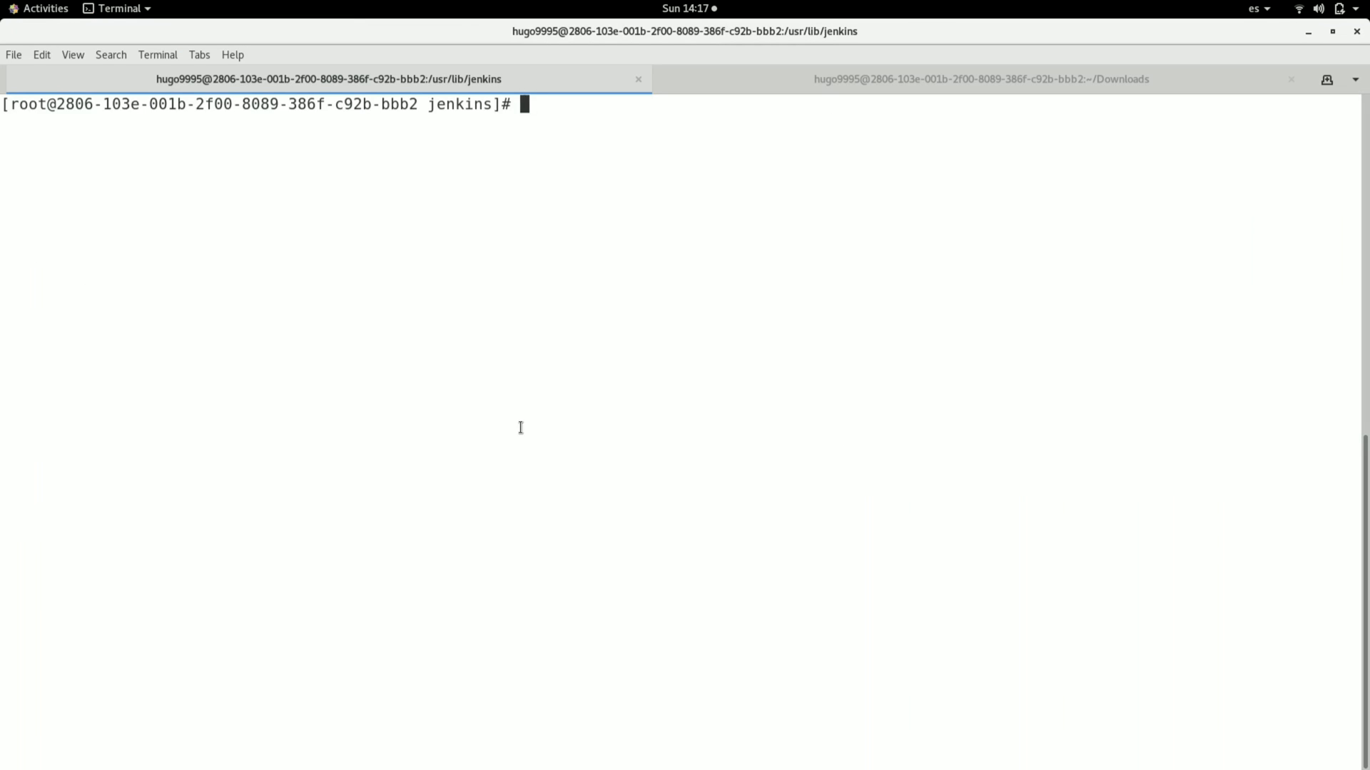
type("systemctl stop jenkins")
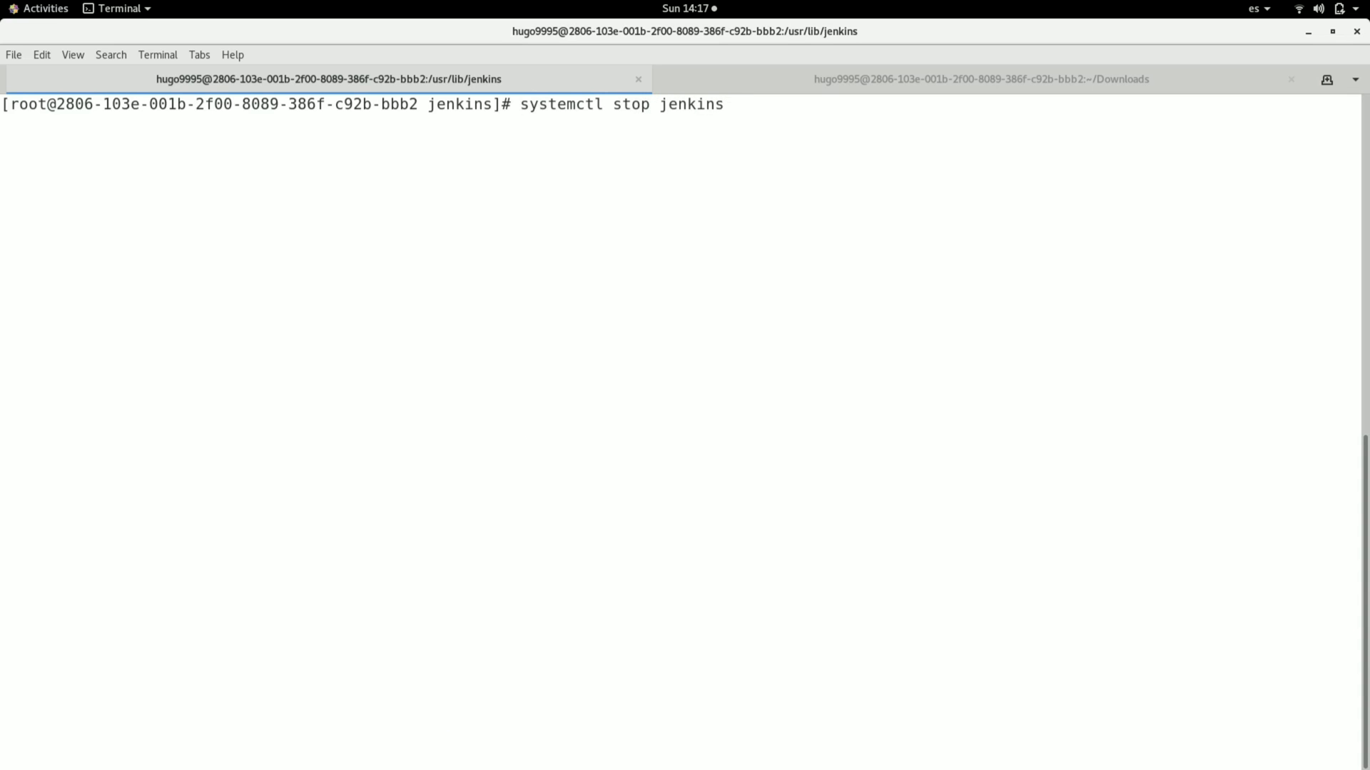
key("Return")
key("alt+Tab")
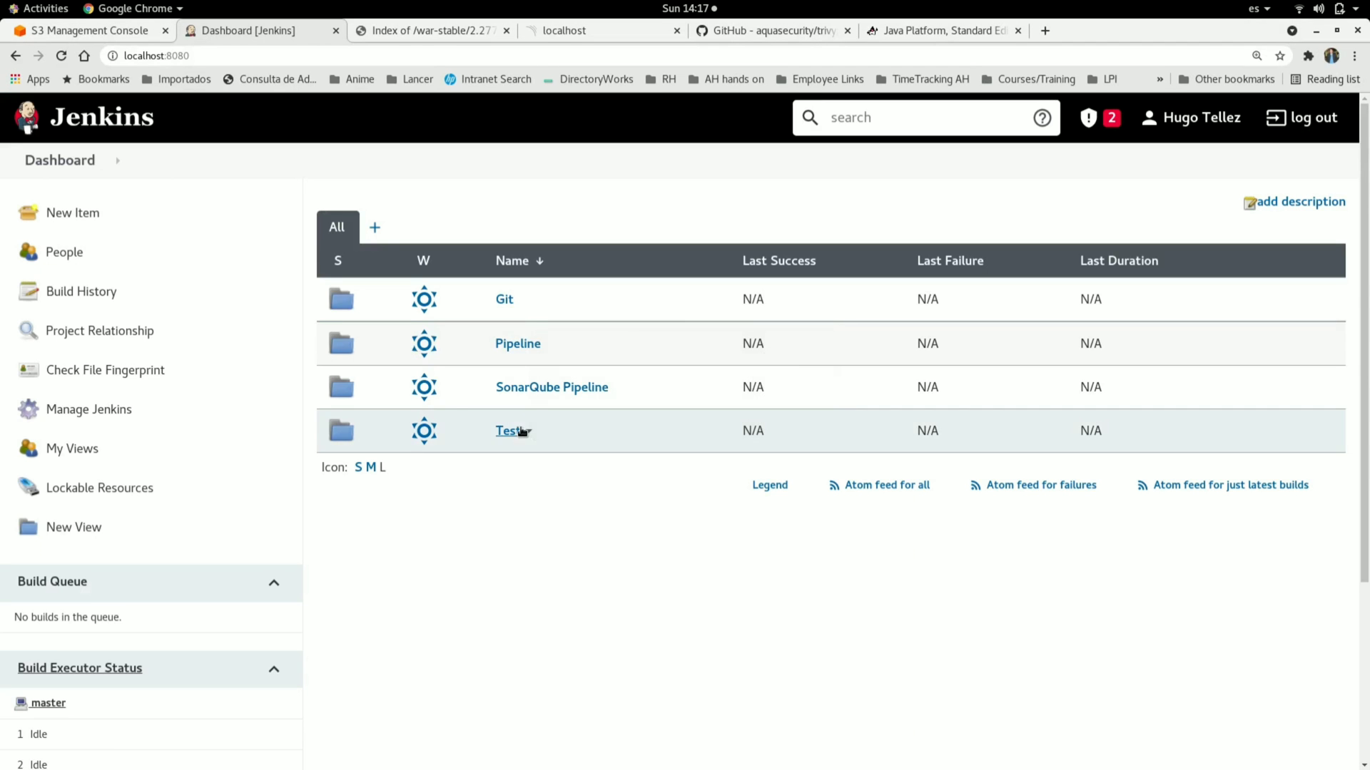
left_click(68, 162)
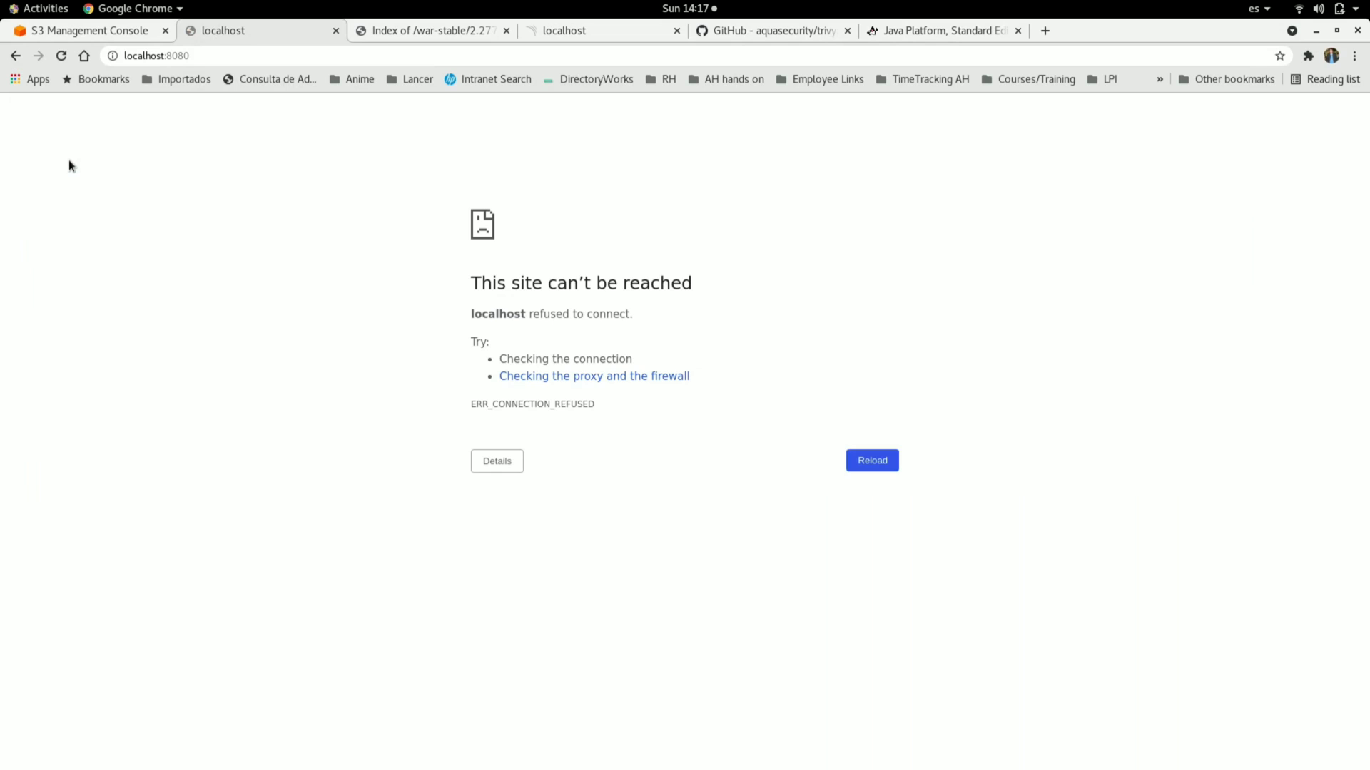
key("alt+Tab")
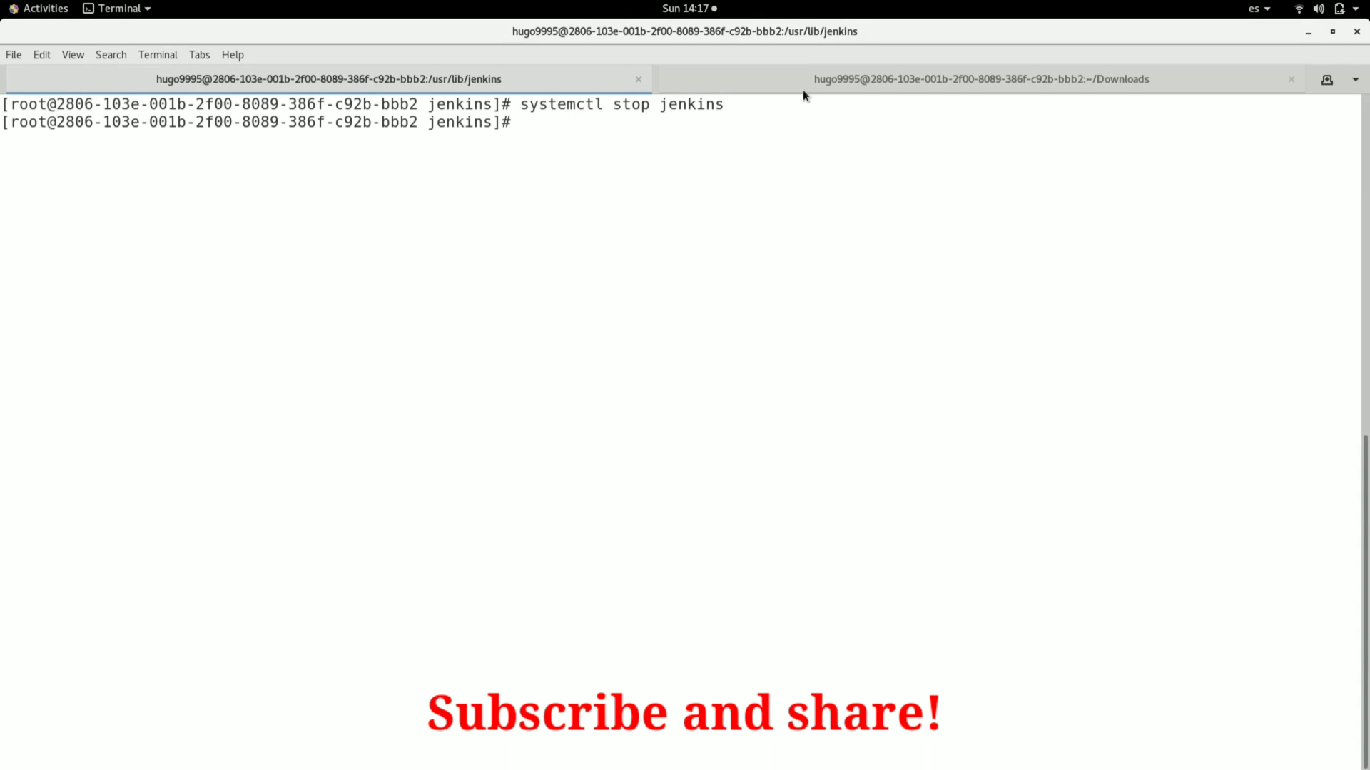
Step: In the Downloads shell, list files showing jenkins.2.277.4.war and print the folder path
left_click(779, 76)
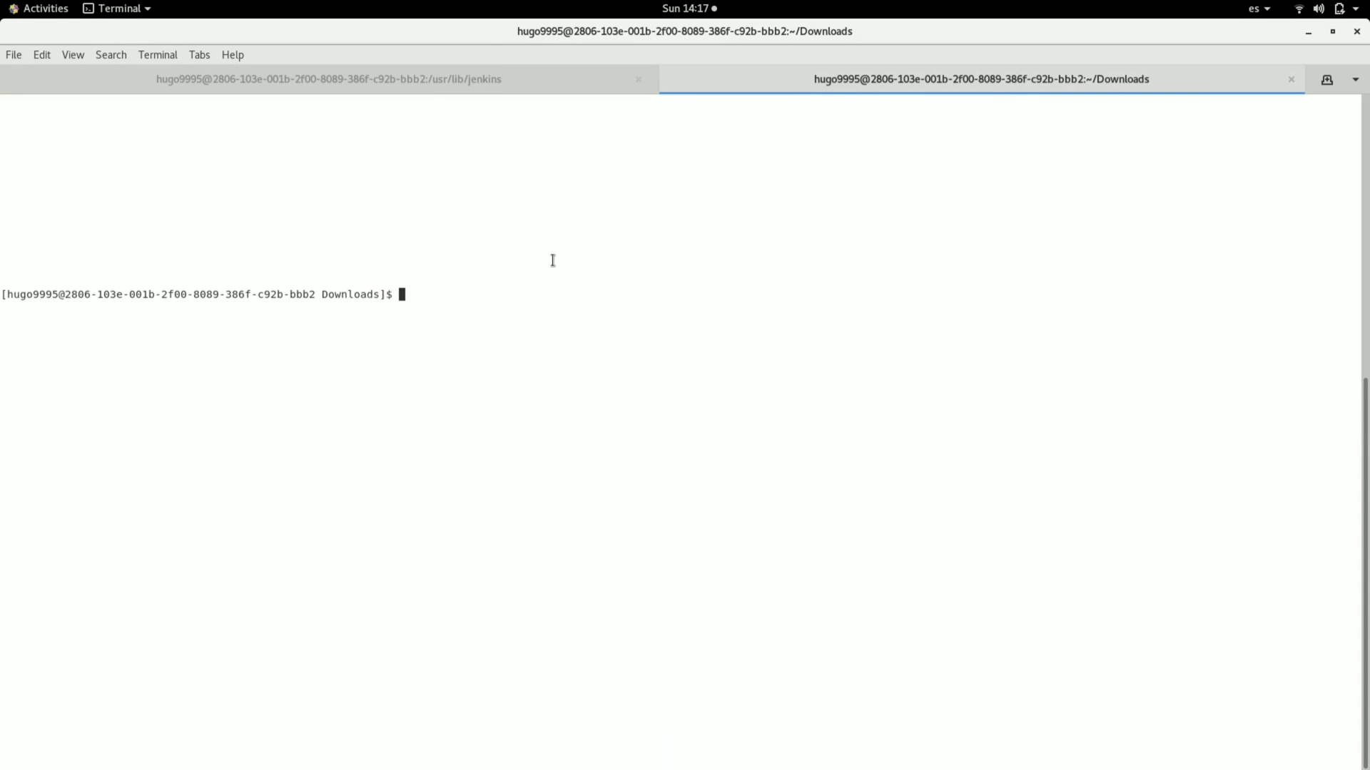
type("ll")
key("Return")
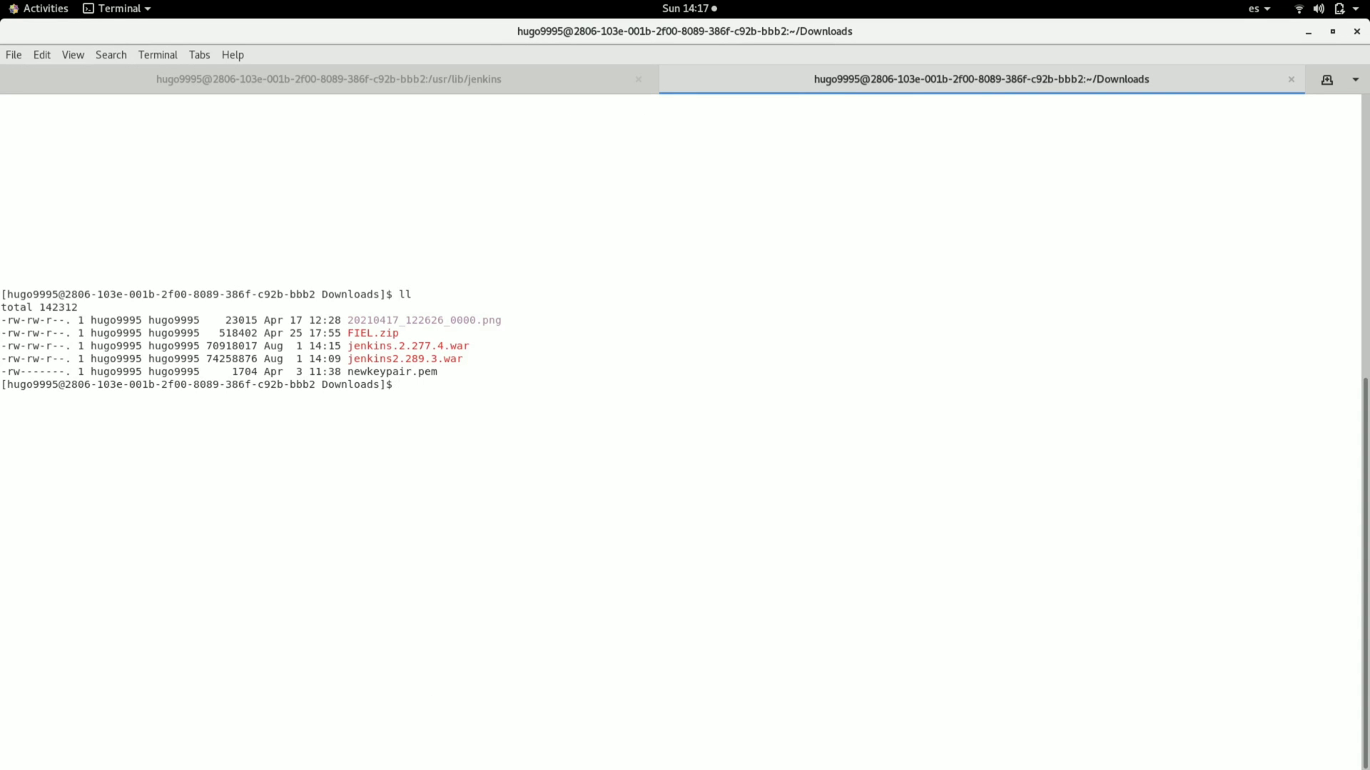
type("pwd")
key("Return")
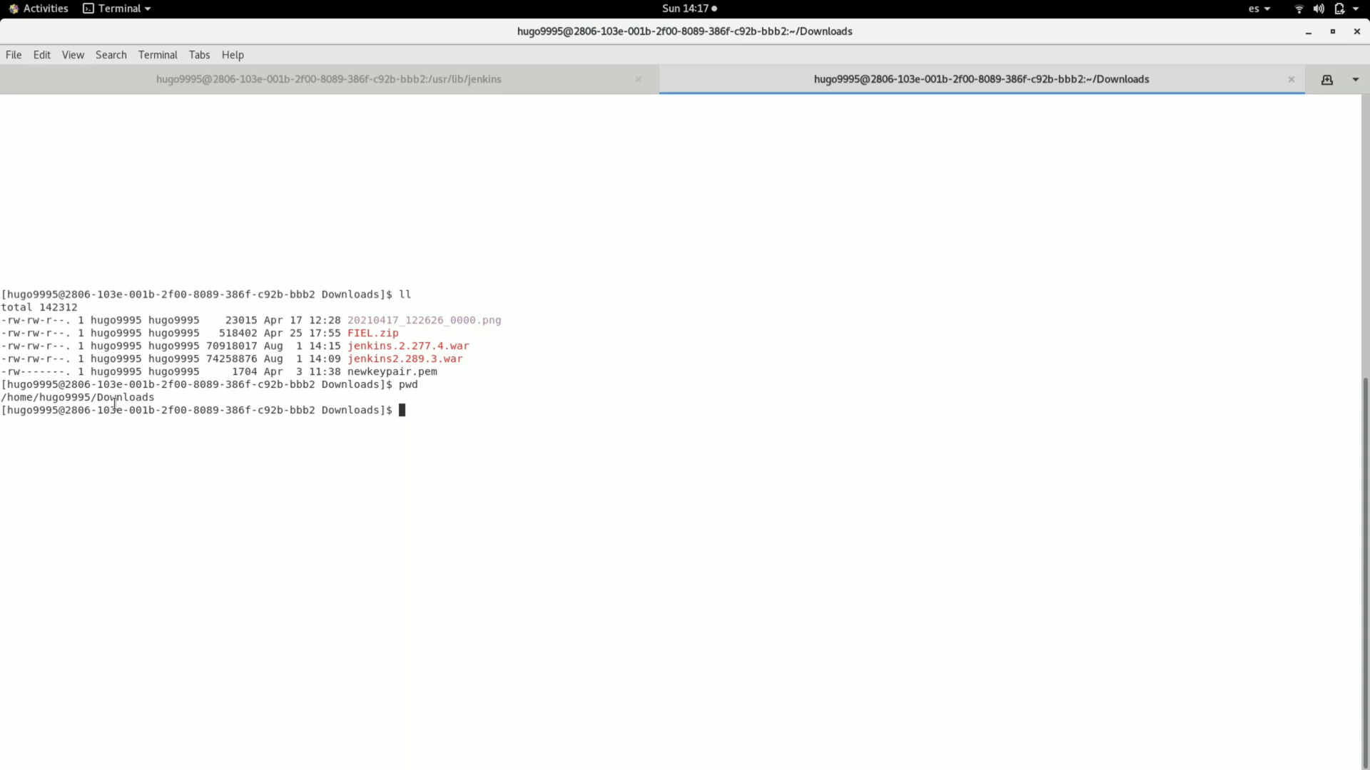
left_click_drag(159, 397, 3, 399)
right_click(4, 400)
left_click(41, 413)
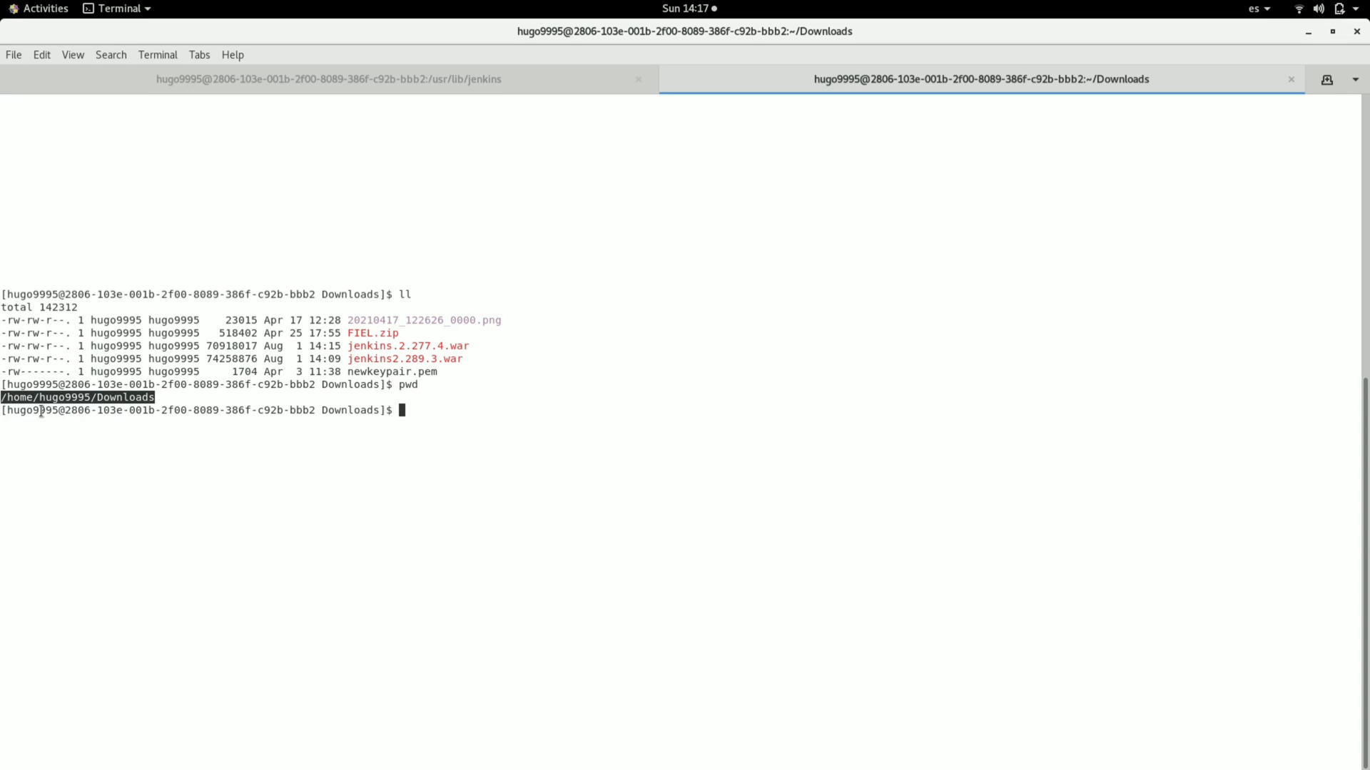
Step: Rename the existing jenkins.war in /usr/lib/jenkins to jenkins2.289.3.war
left_click(536, 80)
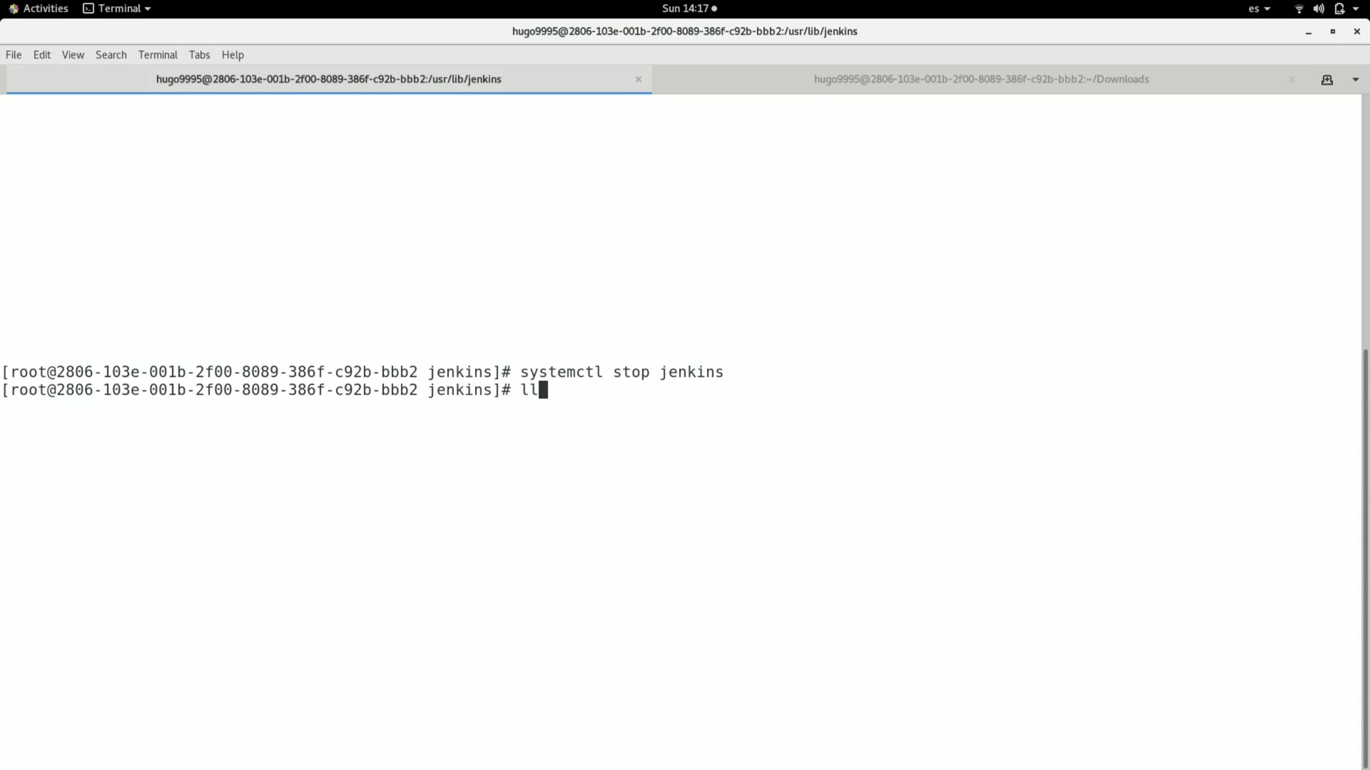
type("ll")
key("Return")
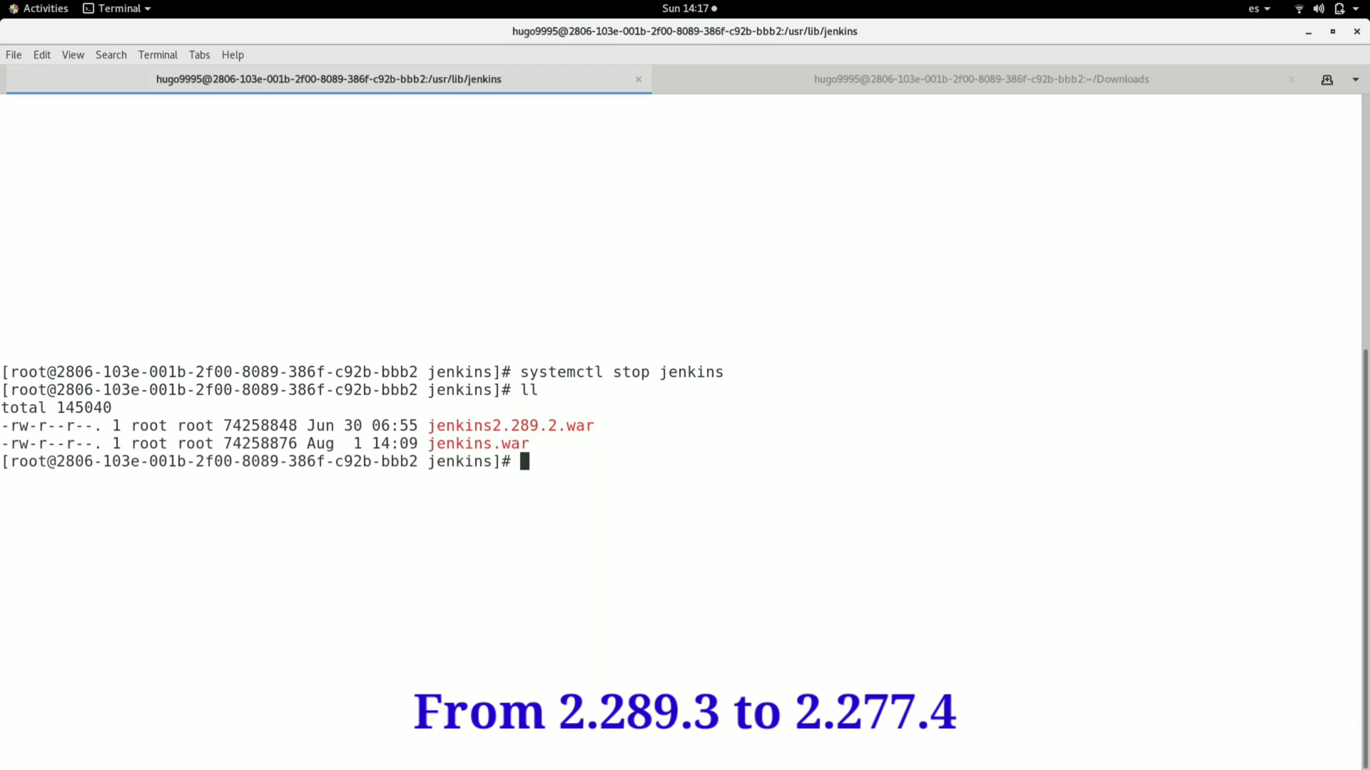
type("mv jenkins")
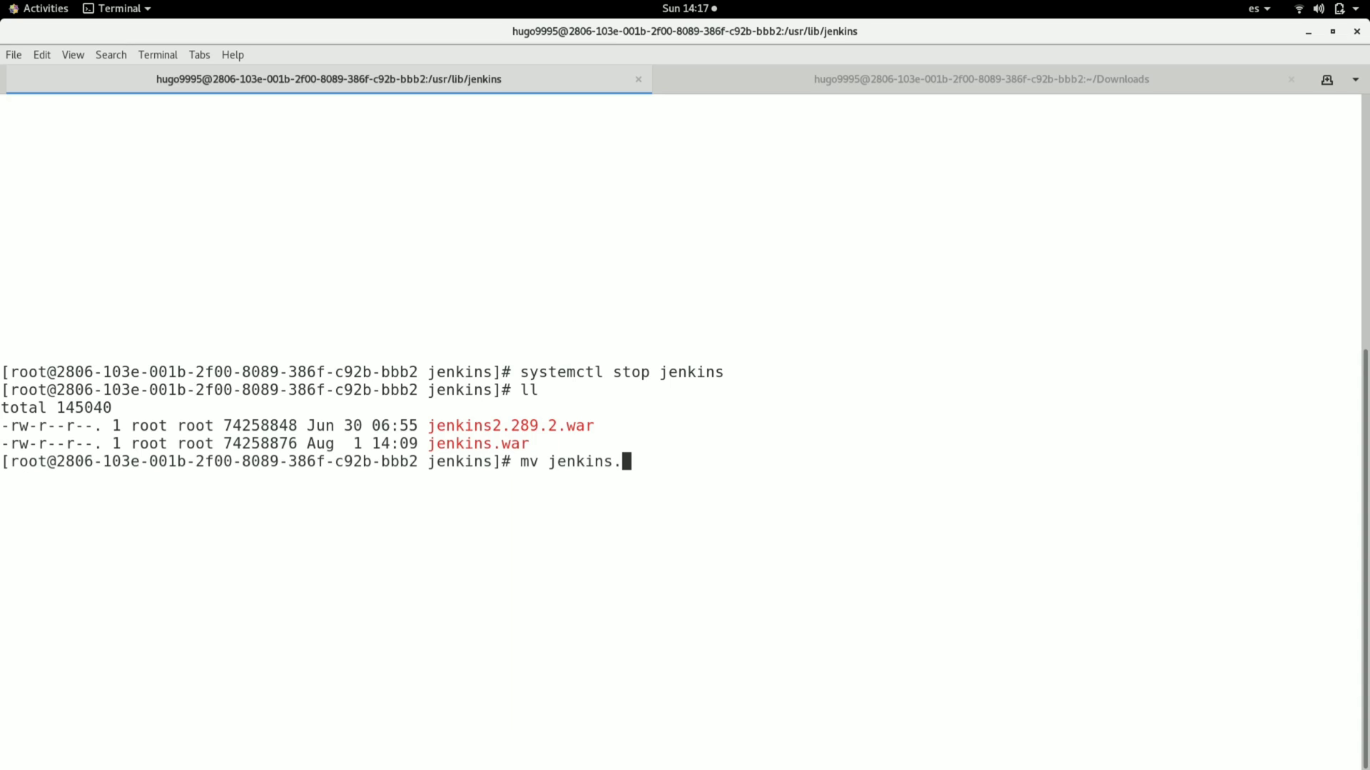
type(".war jen")
key("Tab")
type(".")
key("Tab")
key("Left")
key("Left")
key("Left")
key("Left")
key("Left")
type("2.289.3")
key("Return")
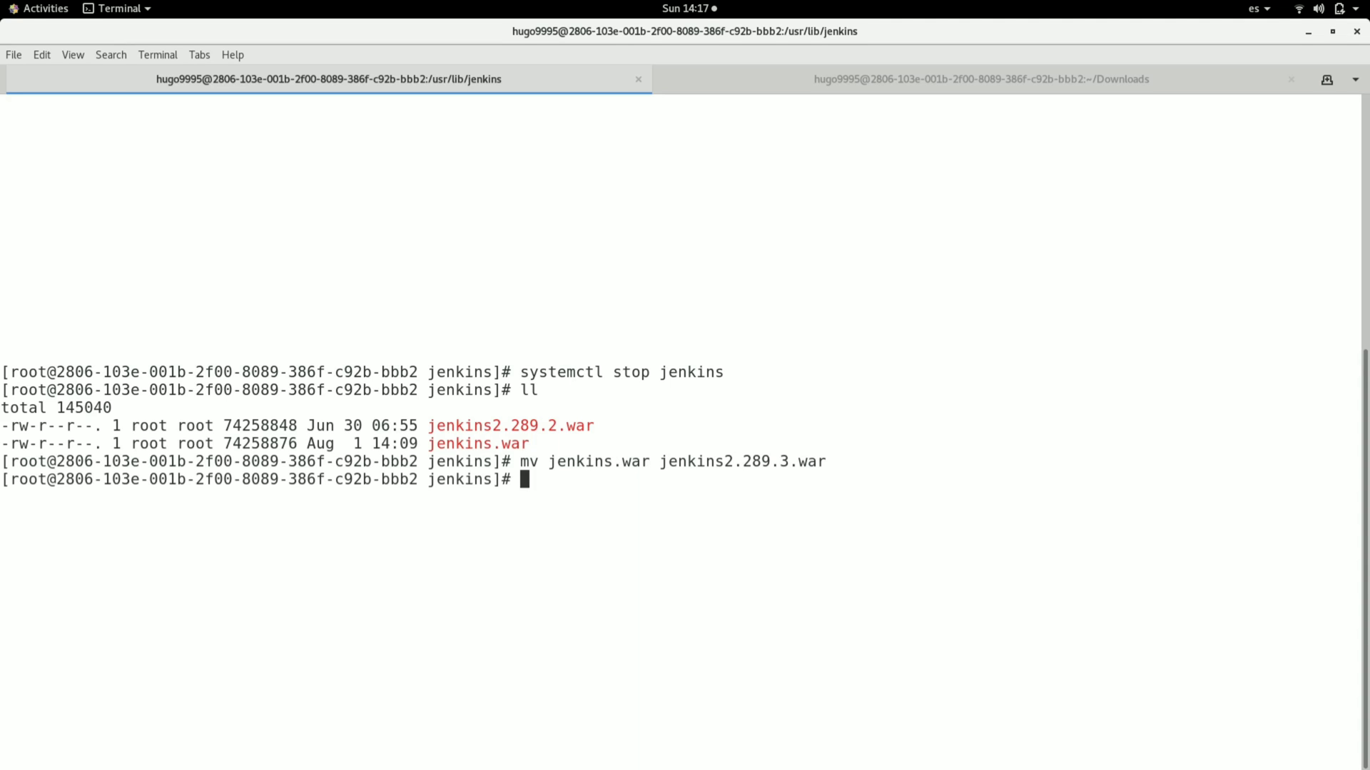
type("cp _p")
Step: Copy jenkins.2.277.4.war from Downloads in as jenkins.war and list the directory
key("BackSpace")
key("BackSpace")
type("-pr")
right_click(469, 292)
left_click(503, 341)
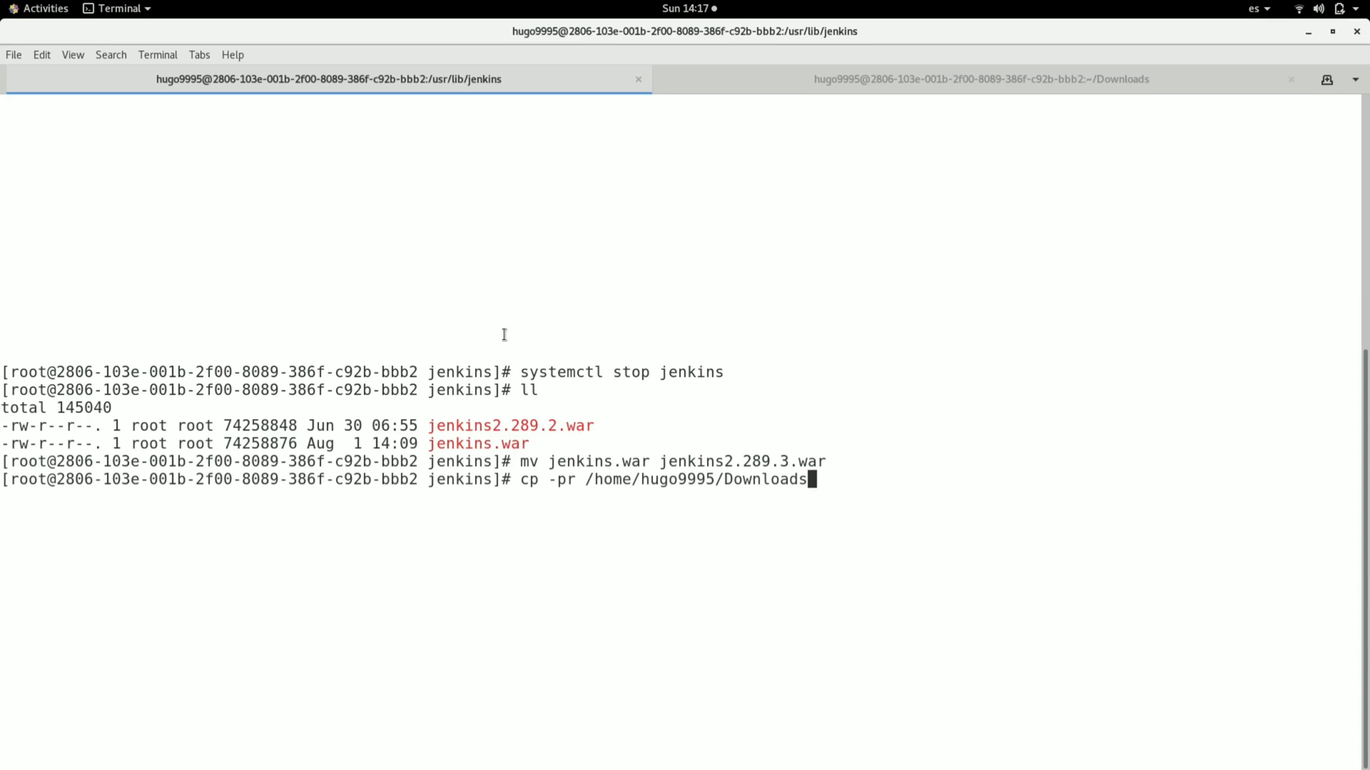
type("/j")
key("Tab")
type("2.27")
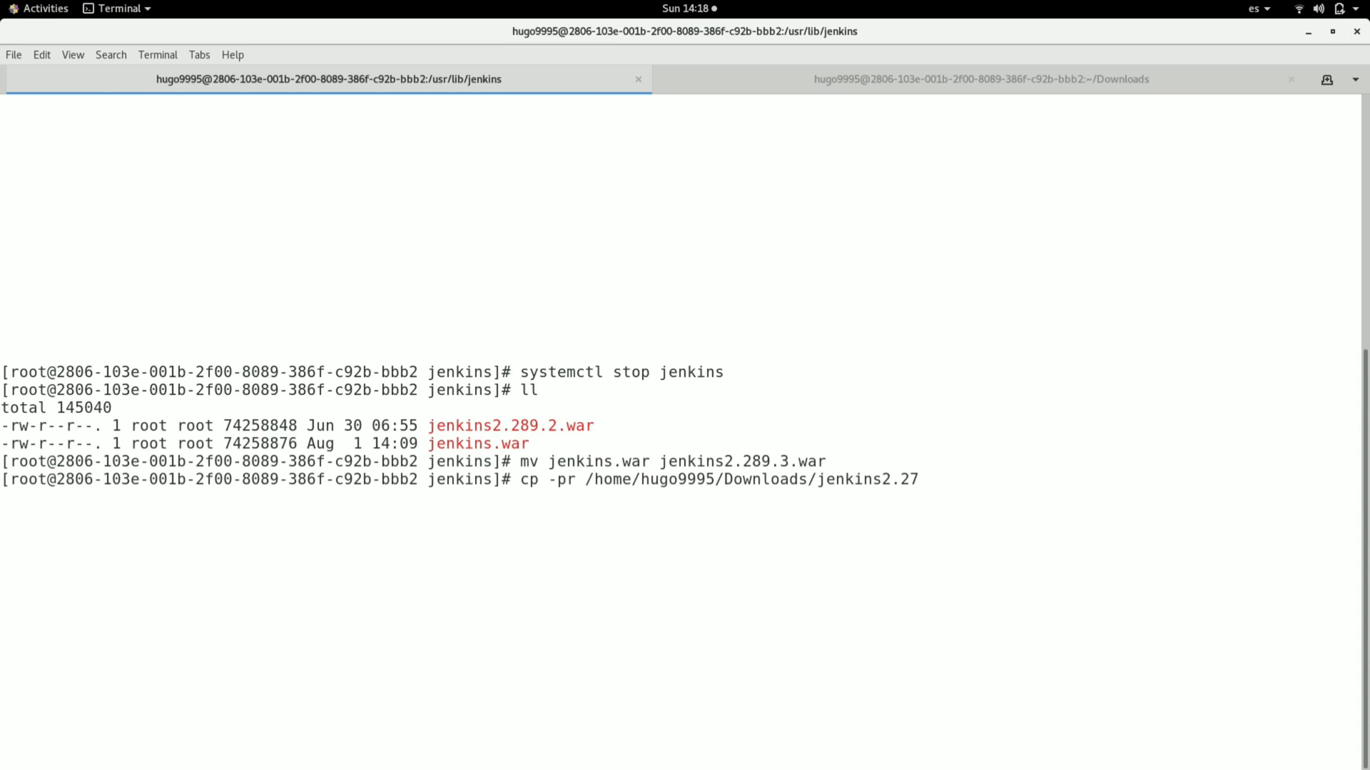
key("Left")
key("Left")
key("Left")
type(".")
key("Right")
key("Right")
key("Right")
key("Right")
type("7")
key("Tab")
type("jenkins.2.277.4.war")
key("Return")
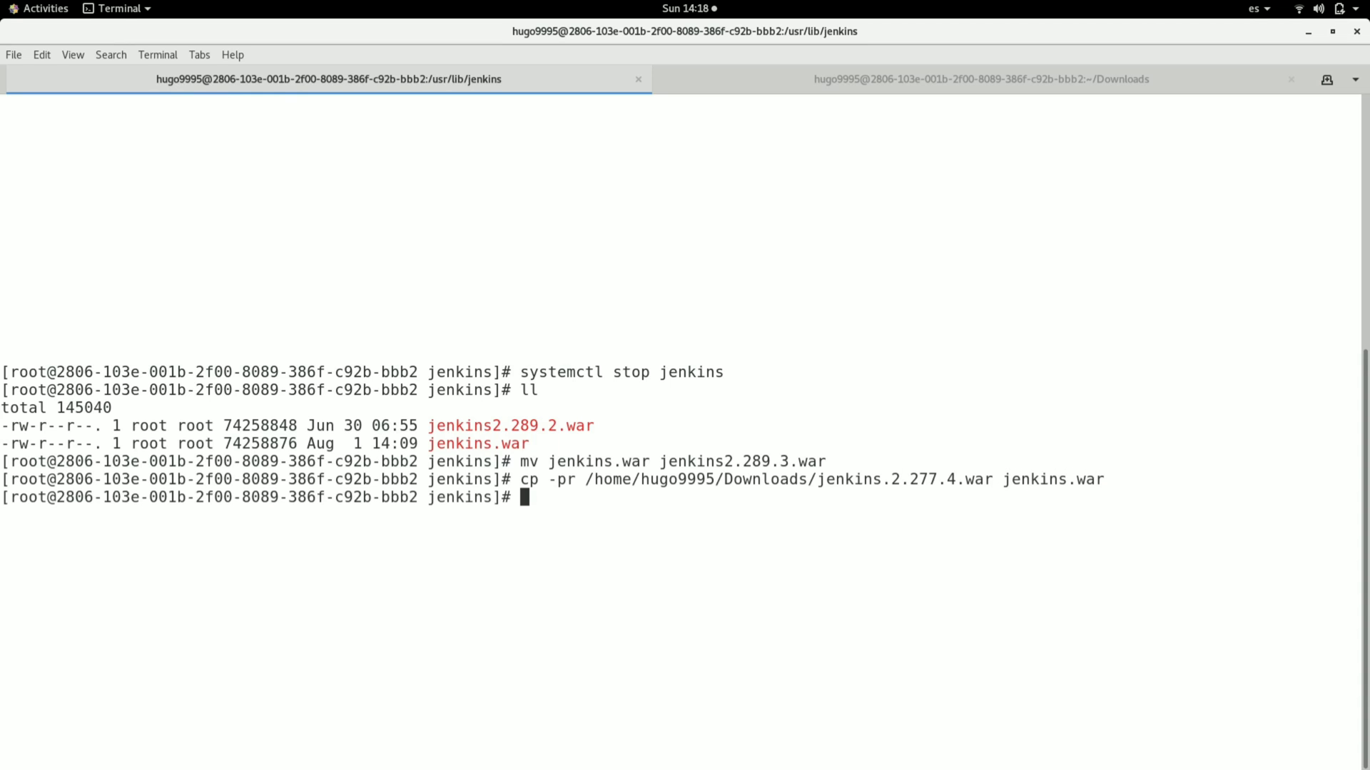
type("ll")
key("Return")
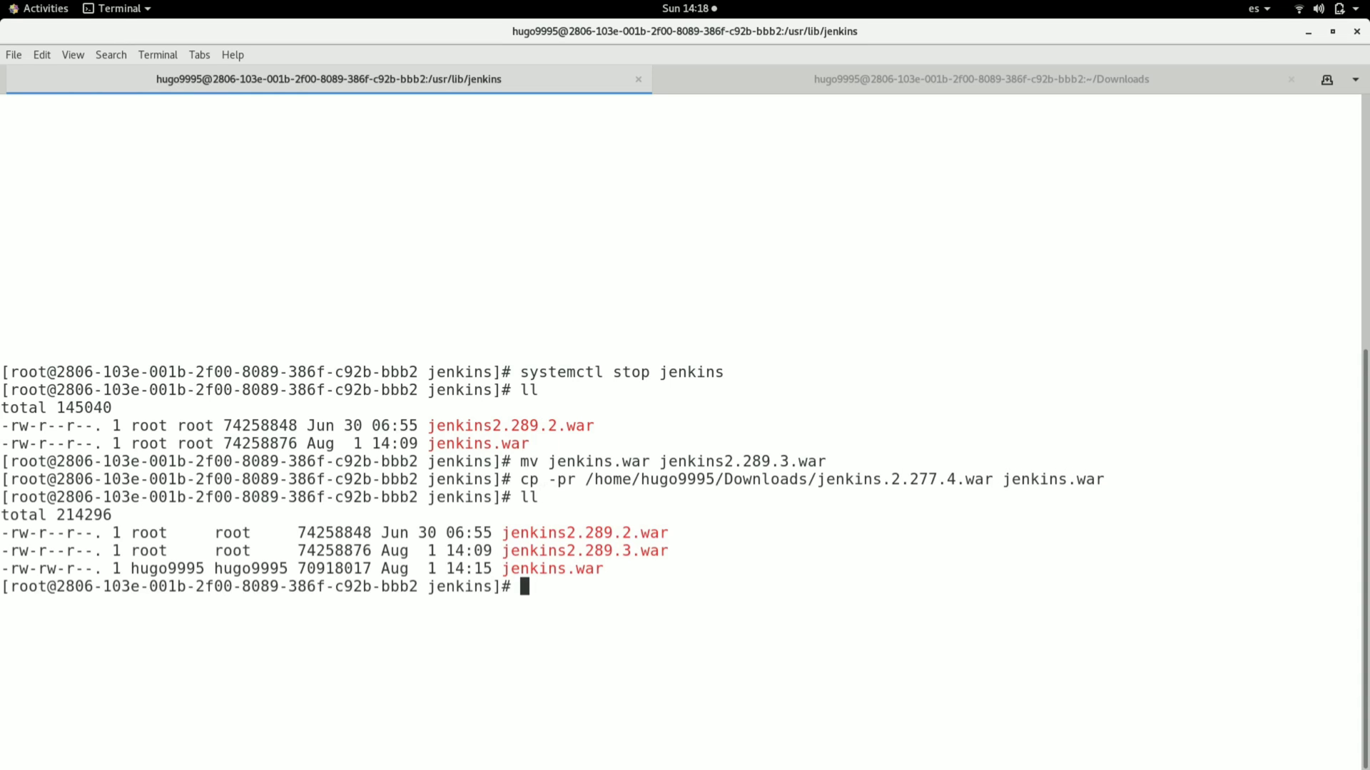
type("clear")
Step: Clear the screen, set jenkins.war to root:root with 644 permissions, and start Jenkins
key("Return")
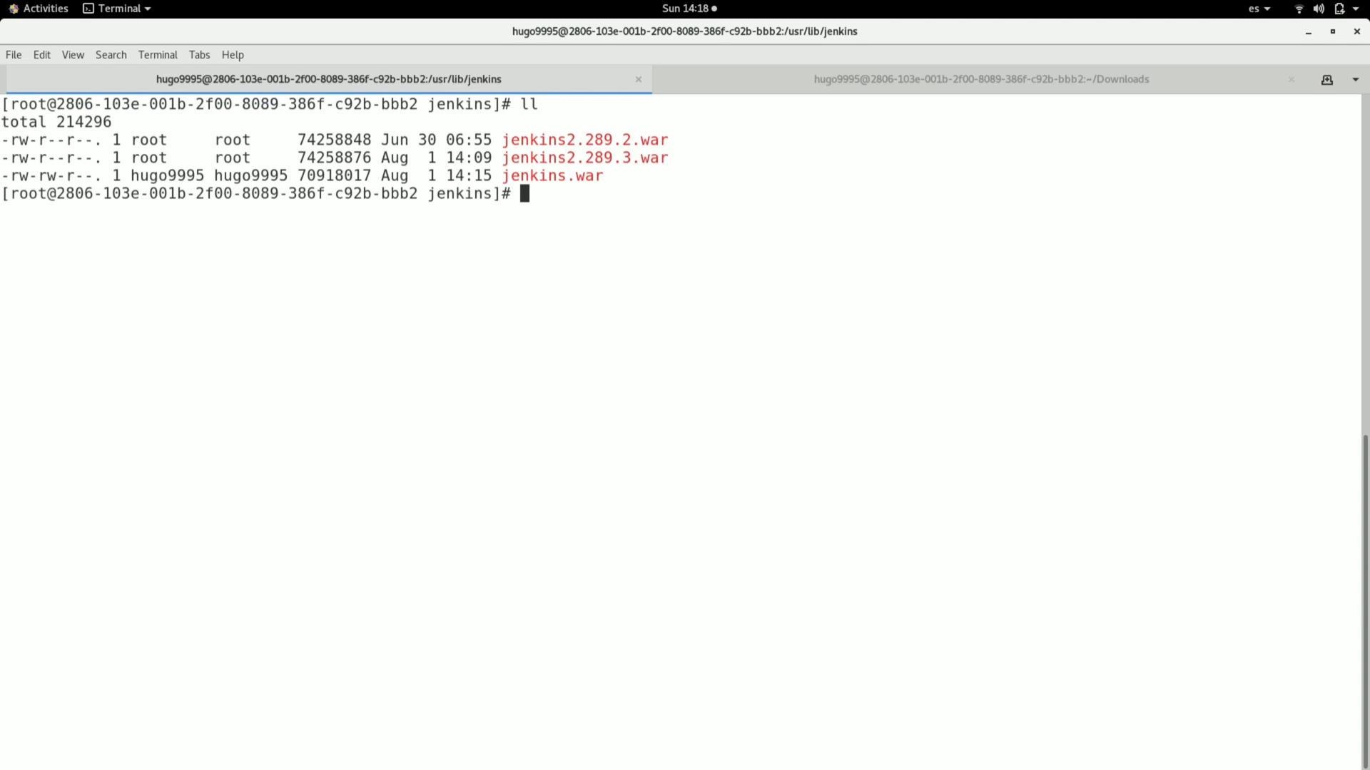
type("chown root:root jenkins.war")
key("Return")
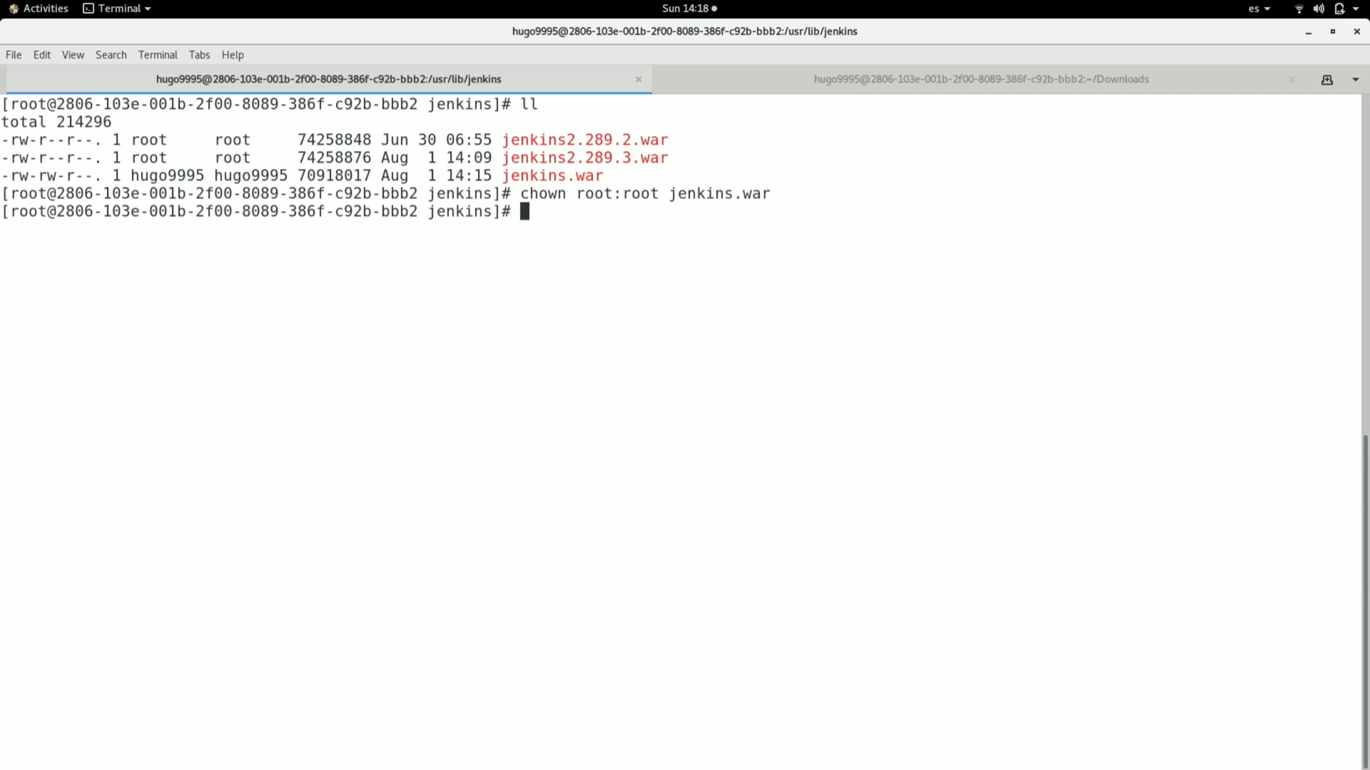
type("chmod 644 jenkins.war")
key("Return")
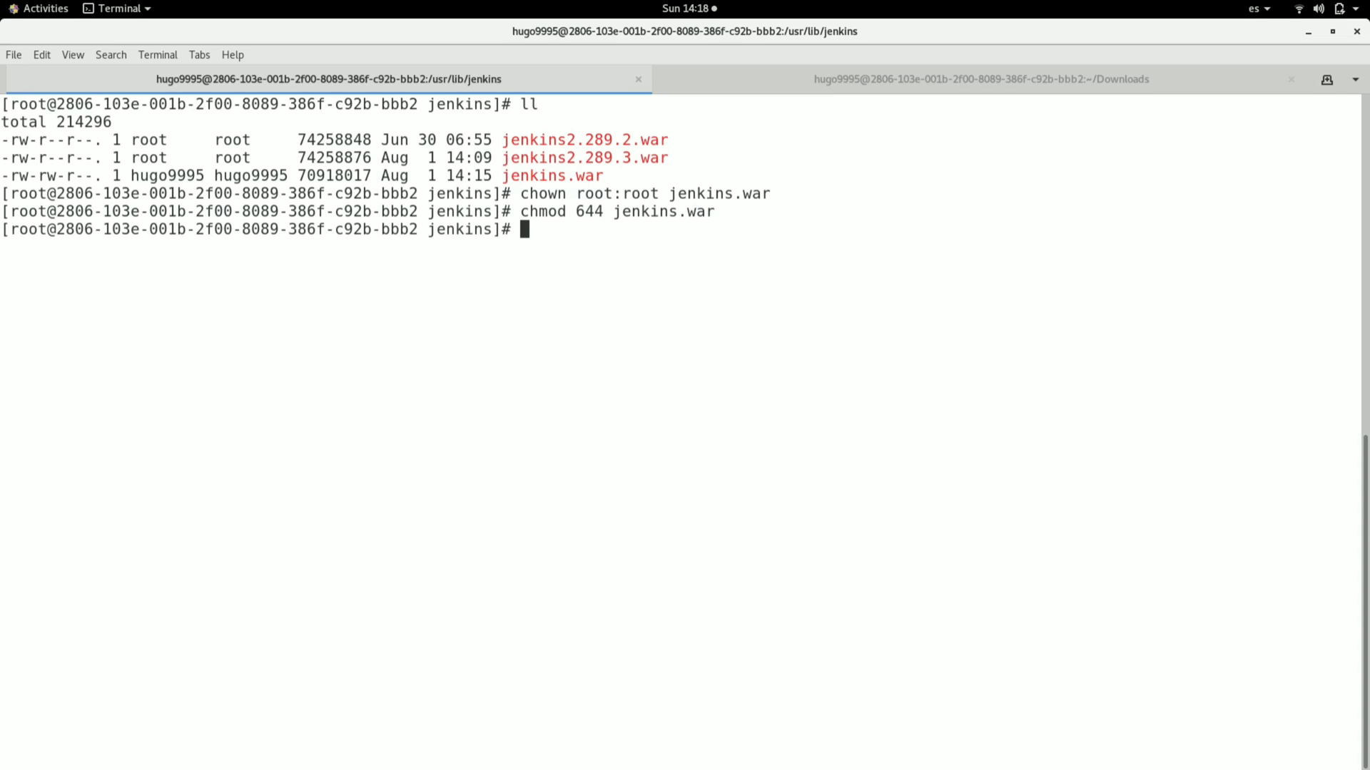
type("syste")
type("mctl start jenkin")
key("BackSpace")
type("ns")
key("Return")
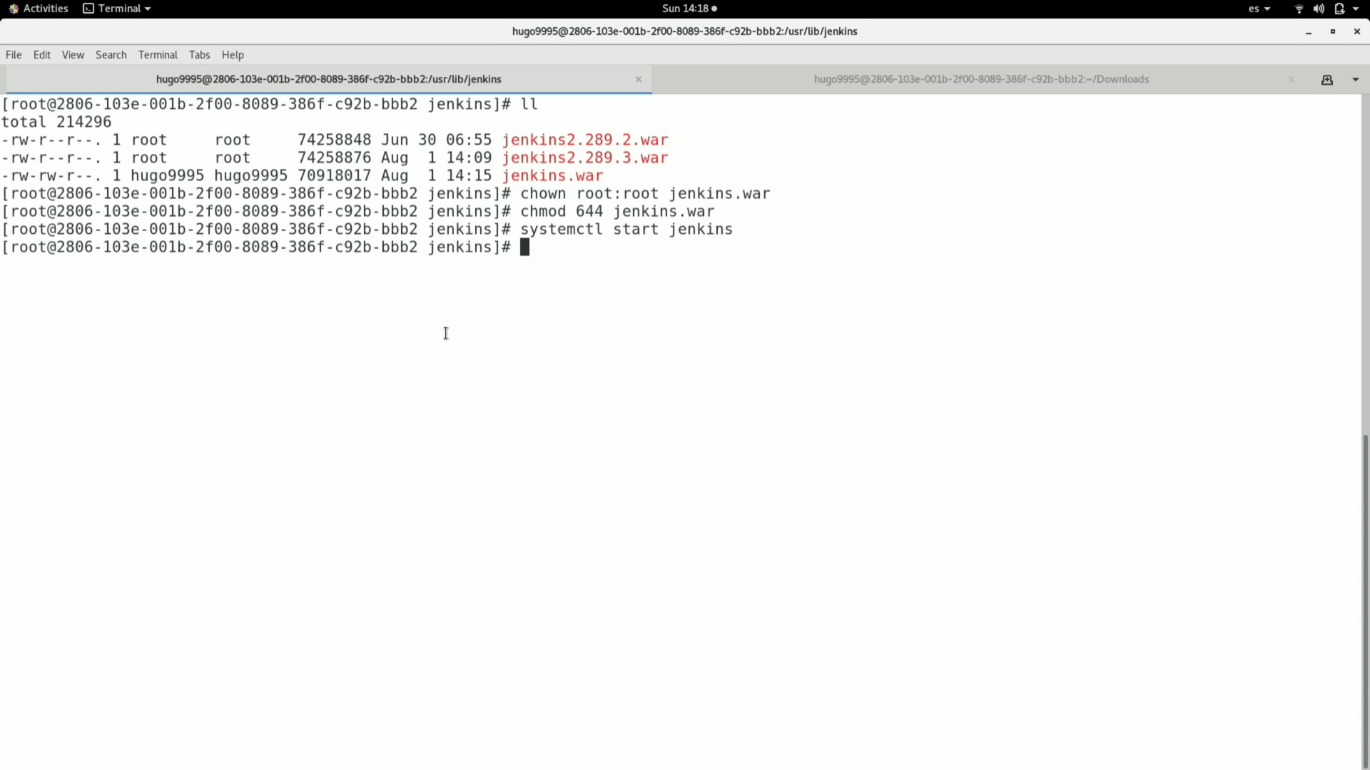
Step: Reload localhost:8080 in Chrome to check whether the Jenkins sign-in page is up
key("alt+Tab")
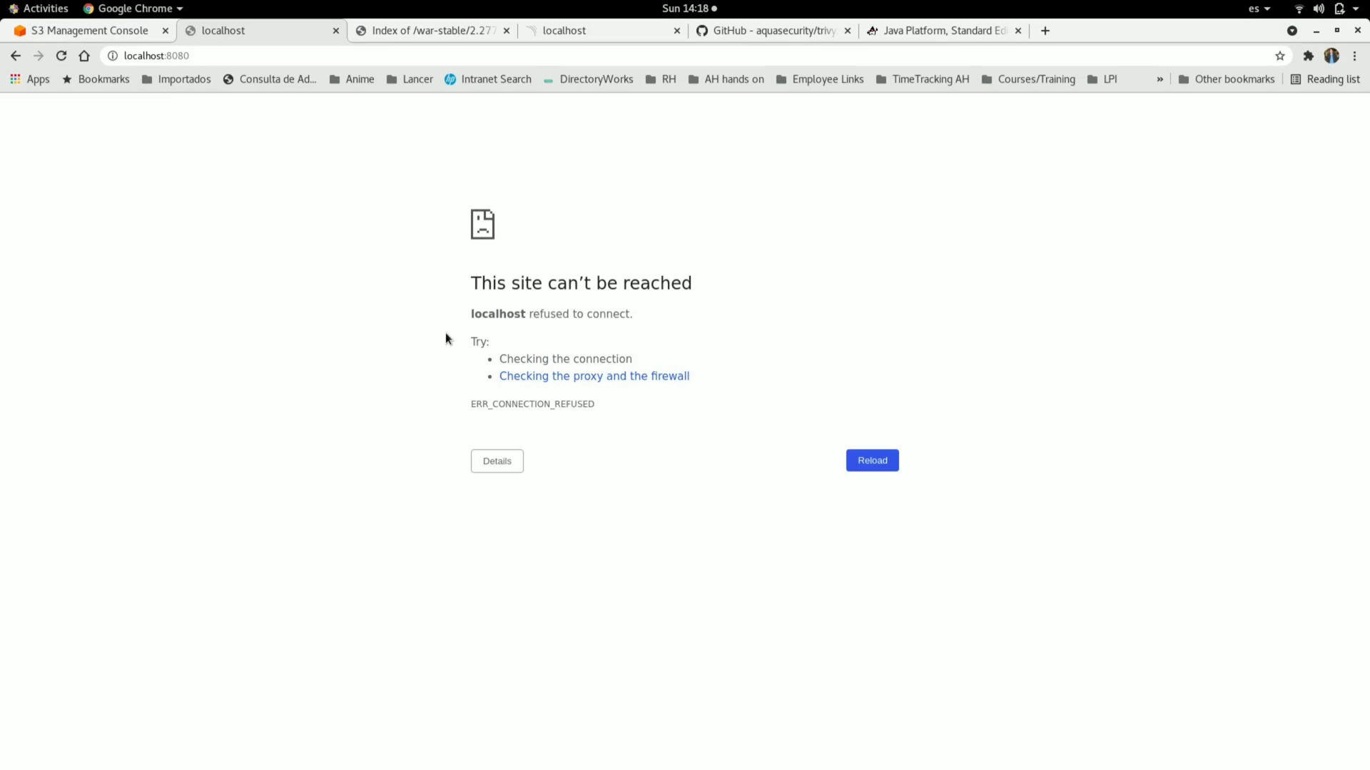
left_click(60, 62)
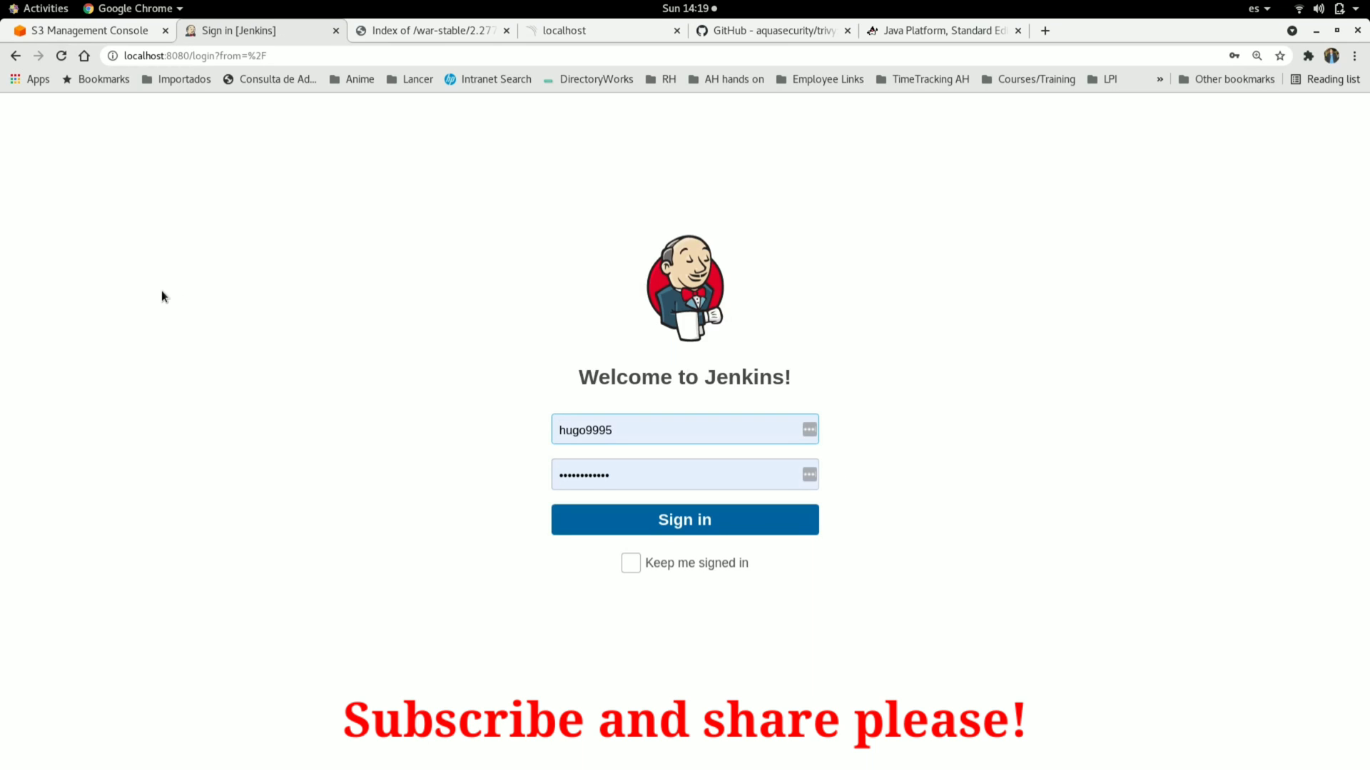
Step: Sign in to Jenkins with the saved credentials
left_click(666, 521)
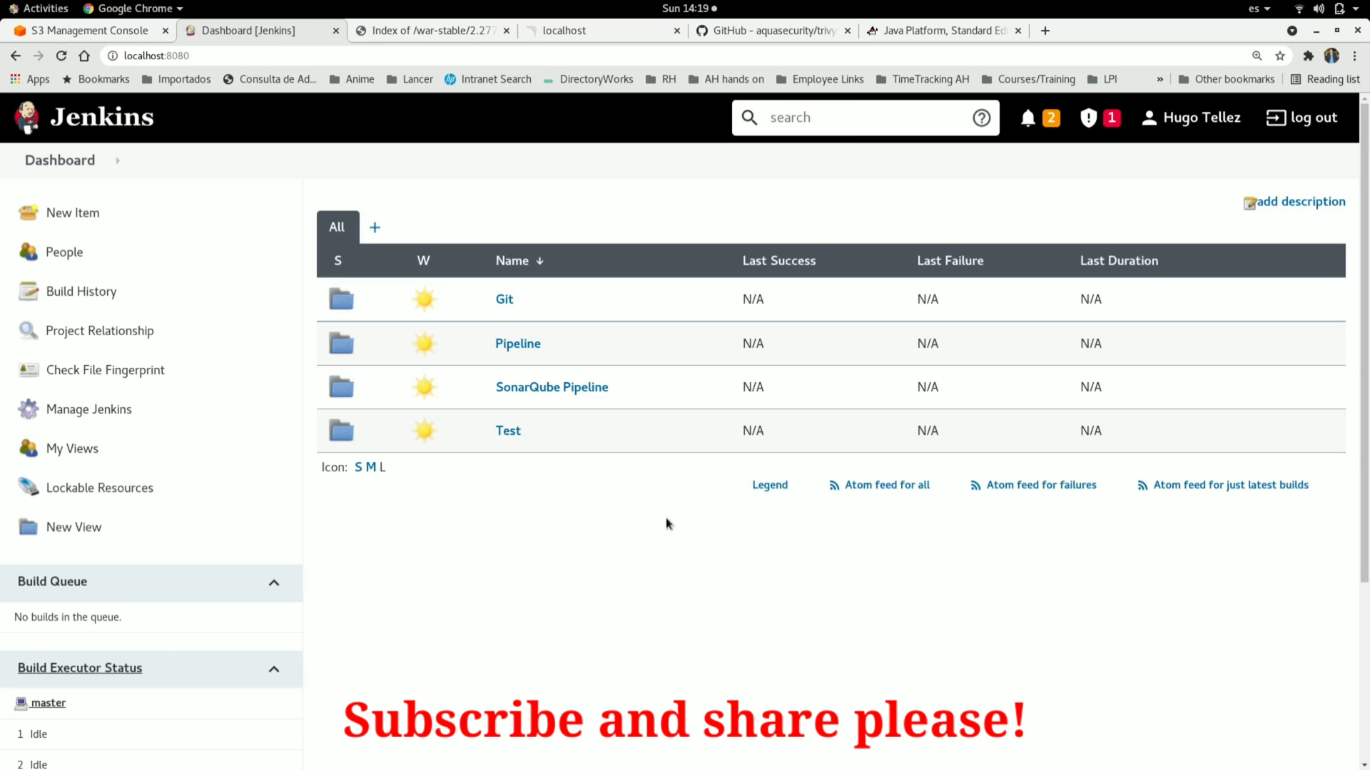
scroll(665, 524, "down", 5)
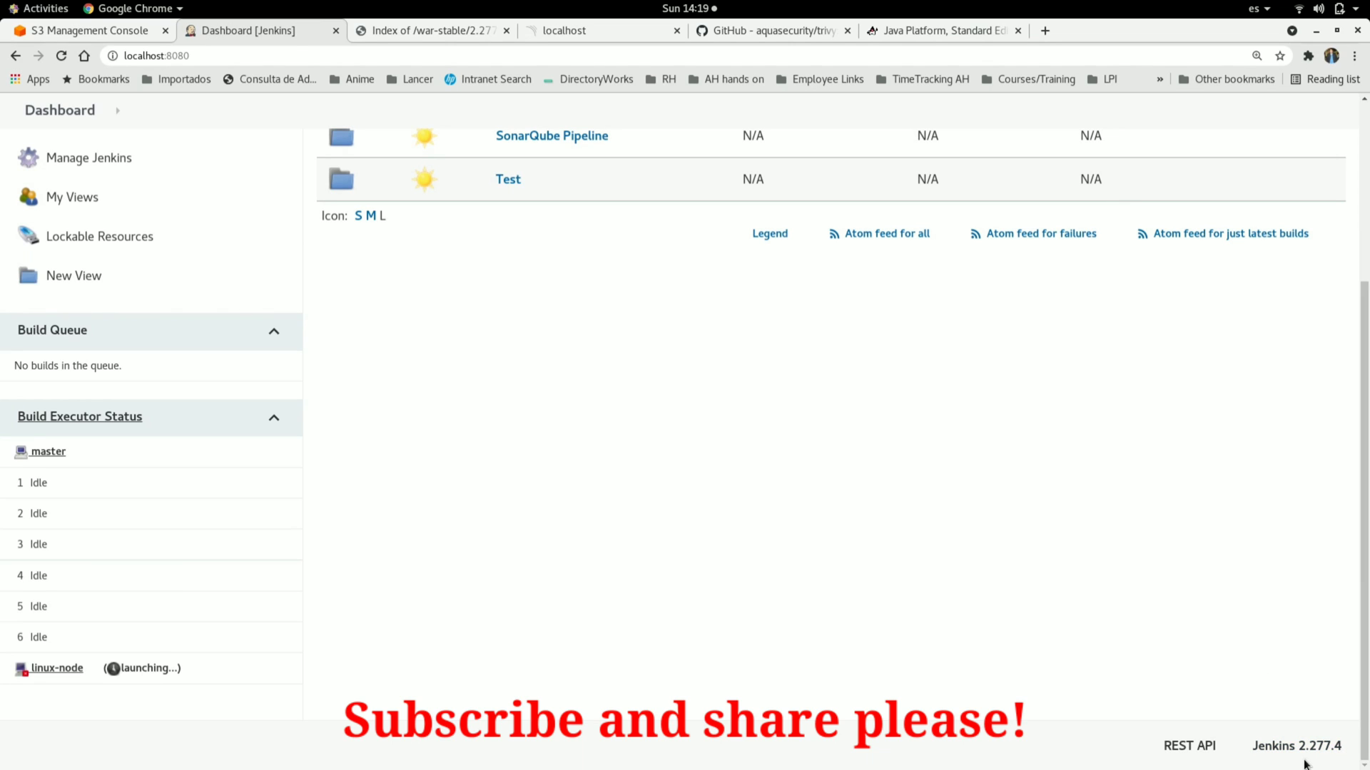
scroll(781, 438, "up", 5)
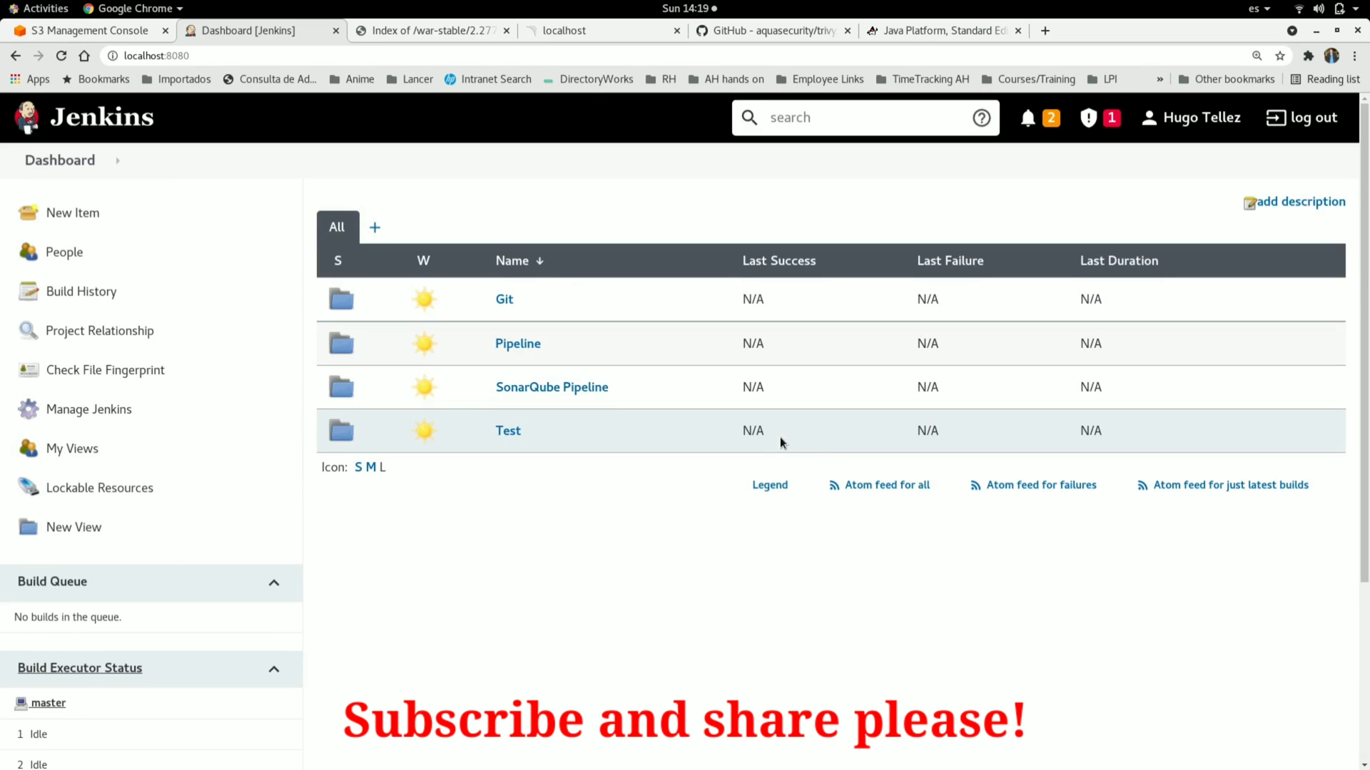